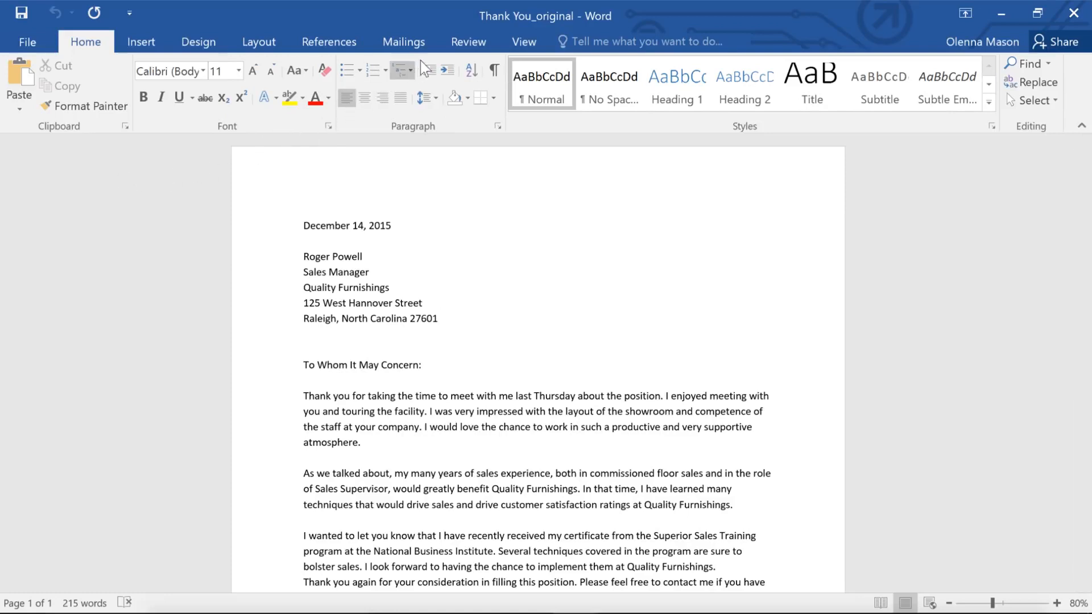
- Turn on Track Changes and delete the word "very" before "supportive" in the letter's first paragraph
click(467, 42)
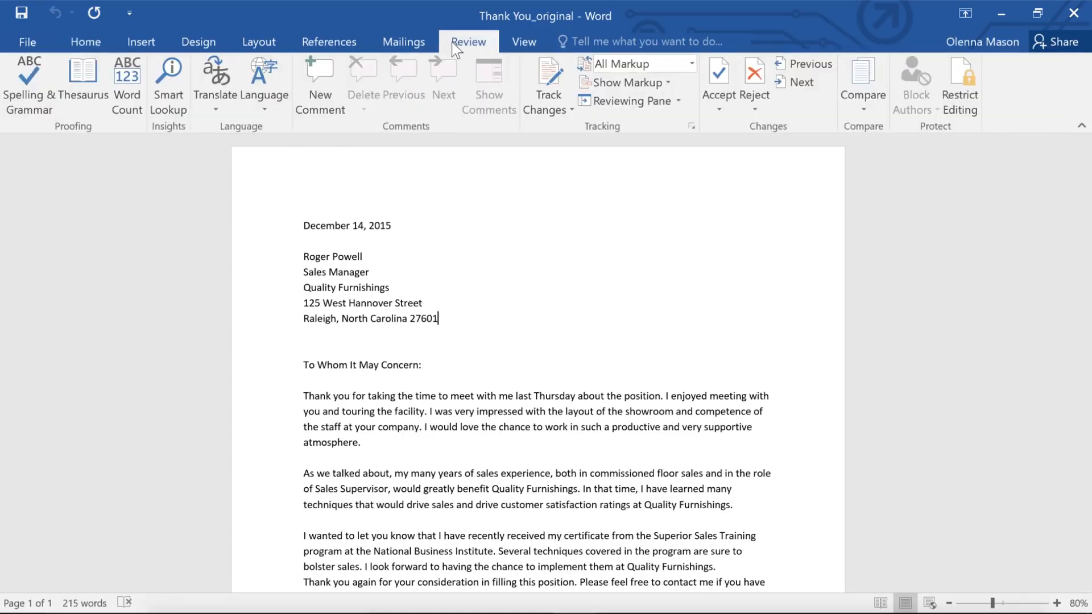
click(547, 79)
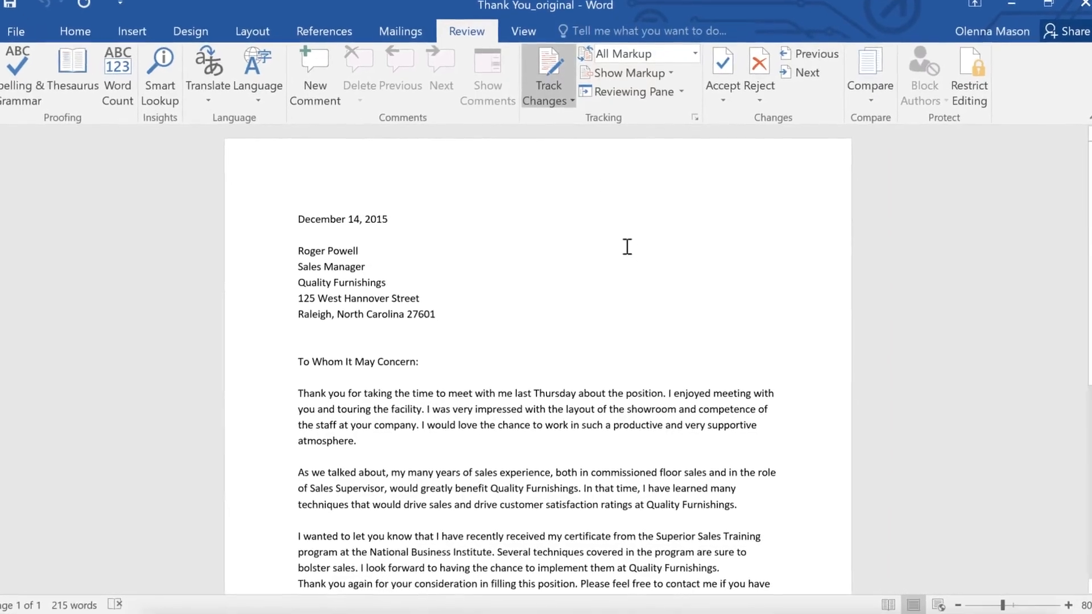
double_click(697, 423)
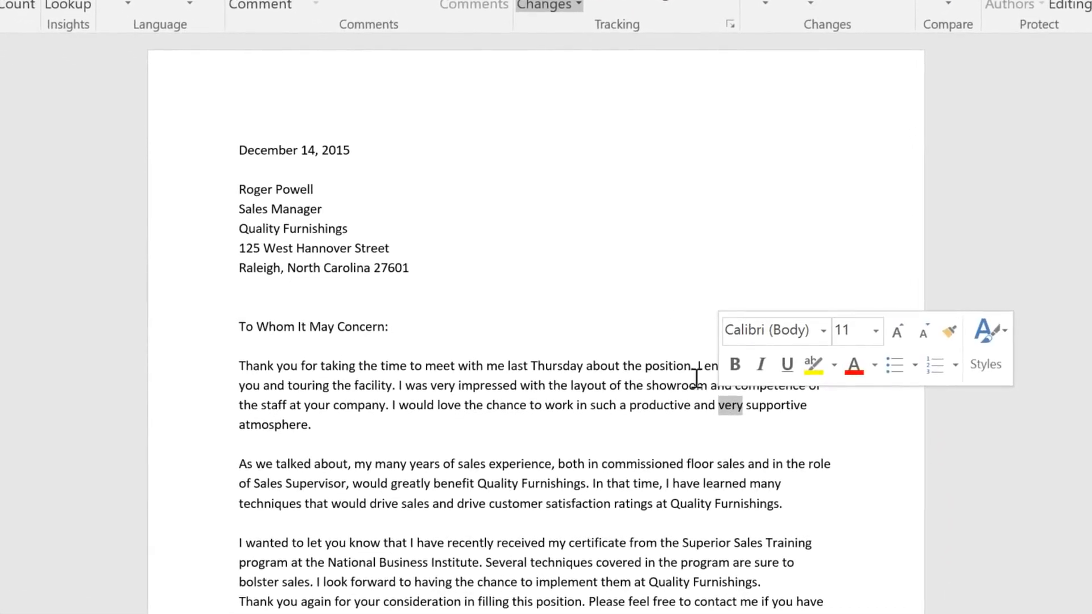
key(Delete)
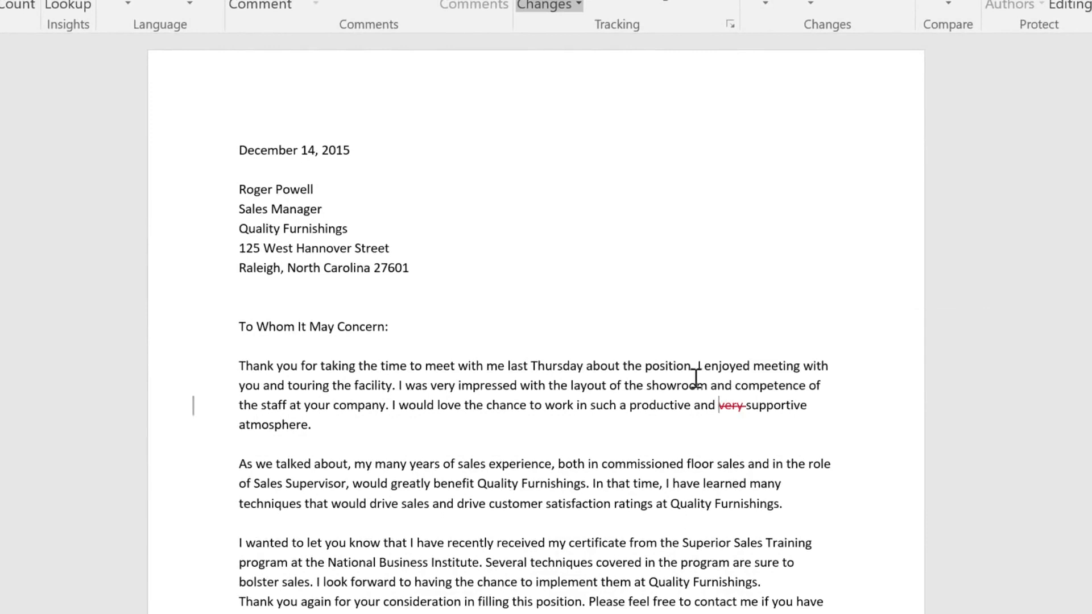
- Insert "Sales Associate" before the word "position" in the first sentence of the letter
click(646, 368)
text(Sale)
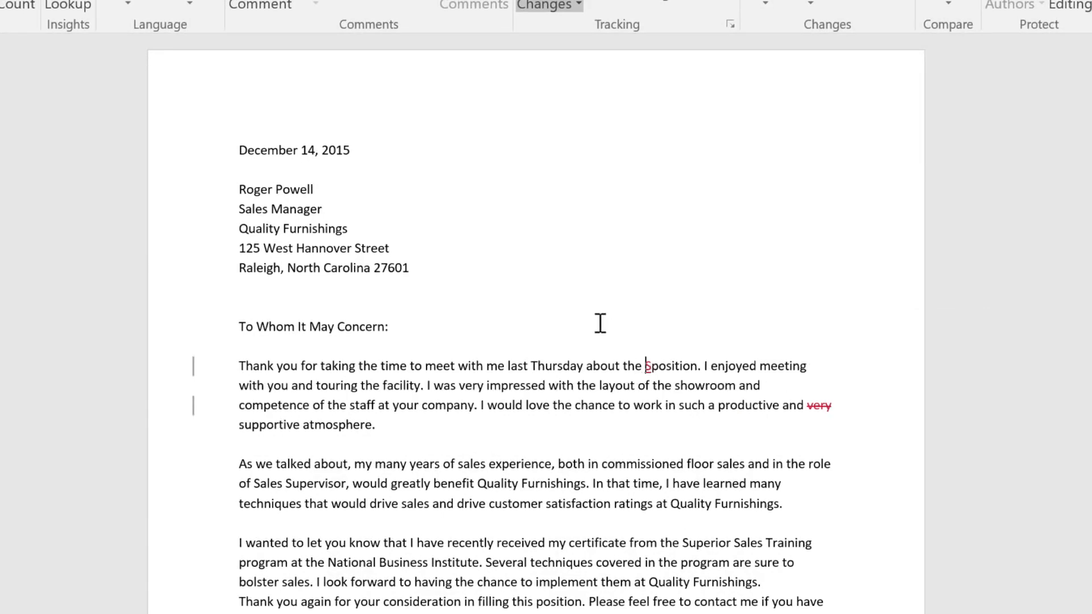
text(s Associate)
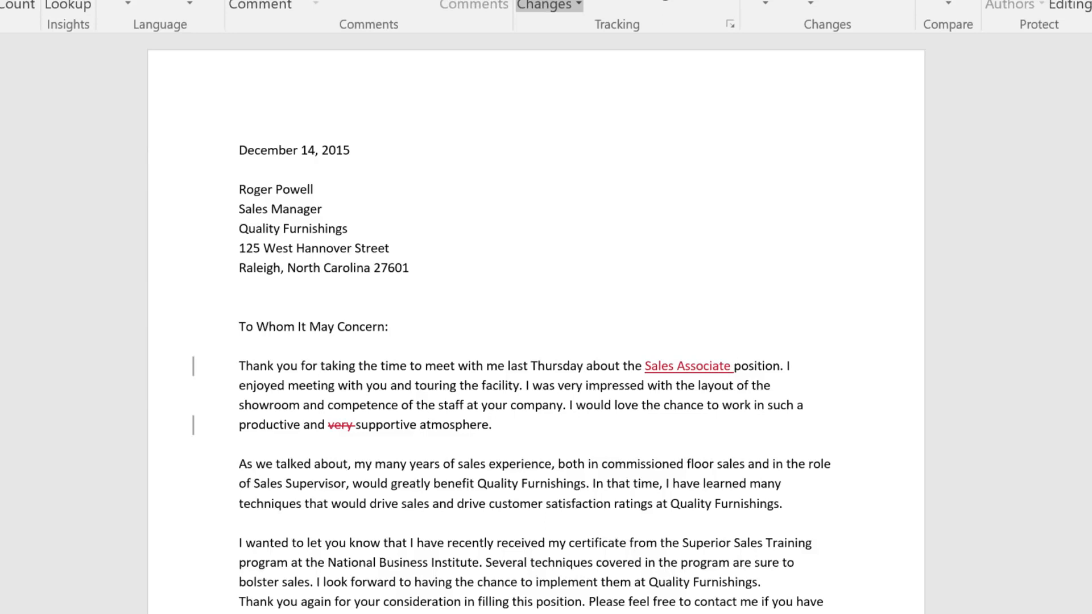
- Add the comment "Address to hiring authority instead." to the salutation "To Whom It May Concern:"
click(239, 326)
drag(248, 324, 390, 334)
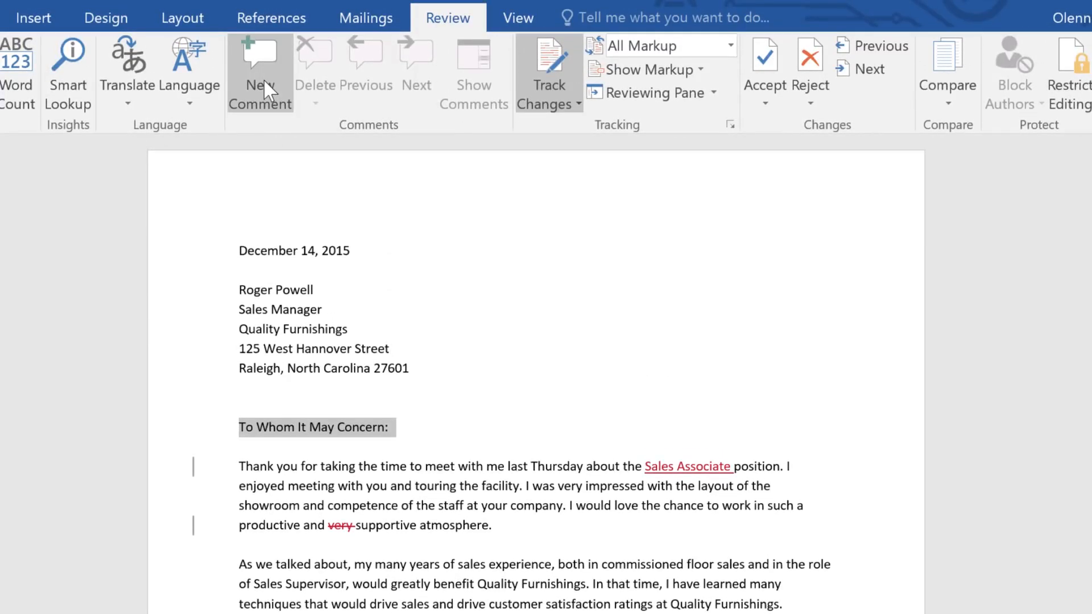
click(264, 80)
text(A)
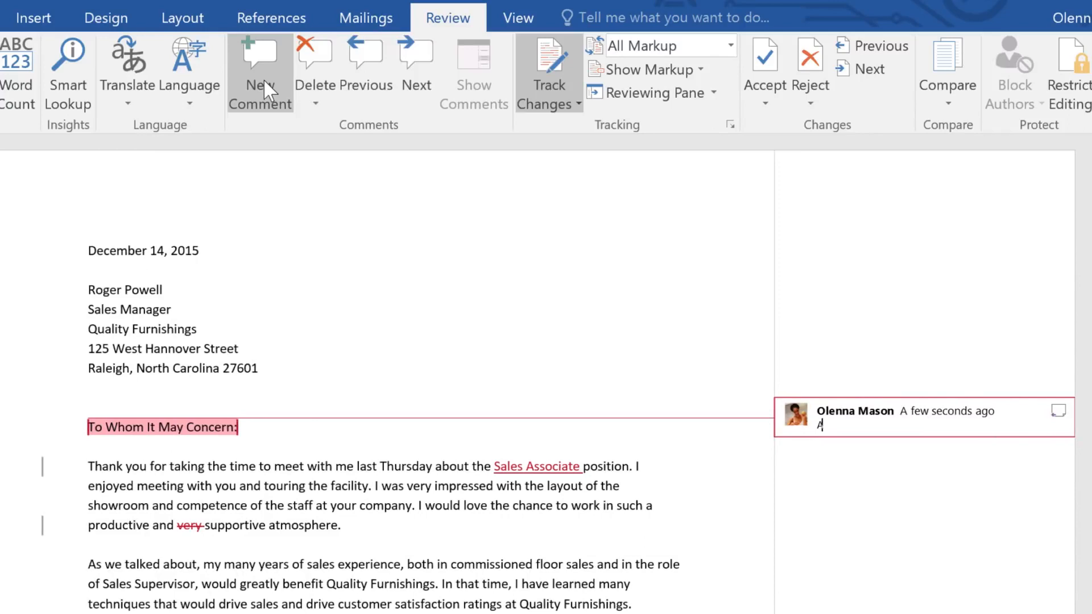
text(ddress to hiring authority )
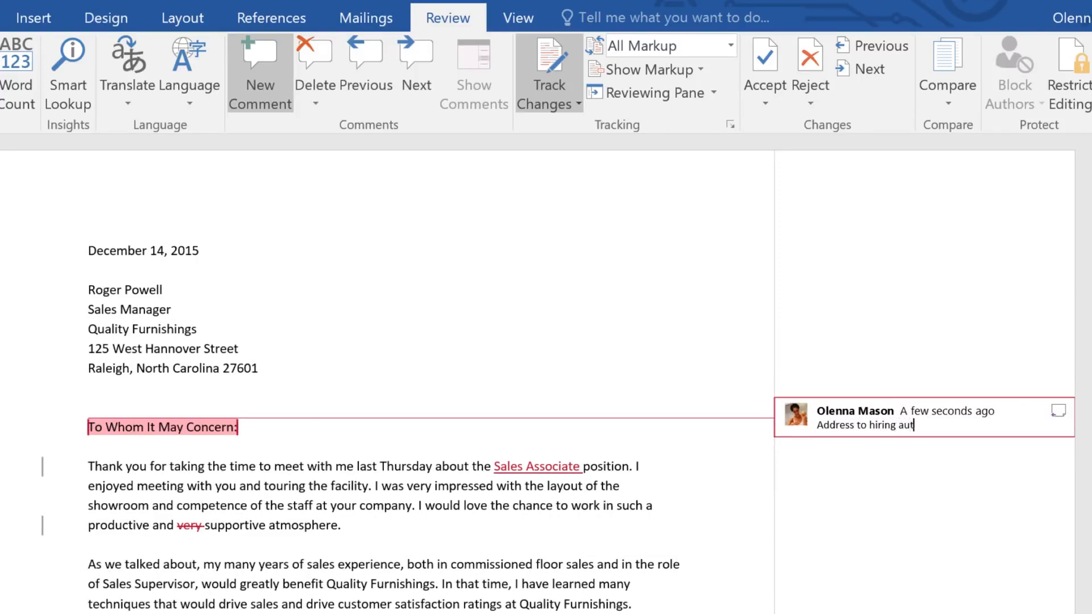
text(instead.)
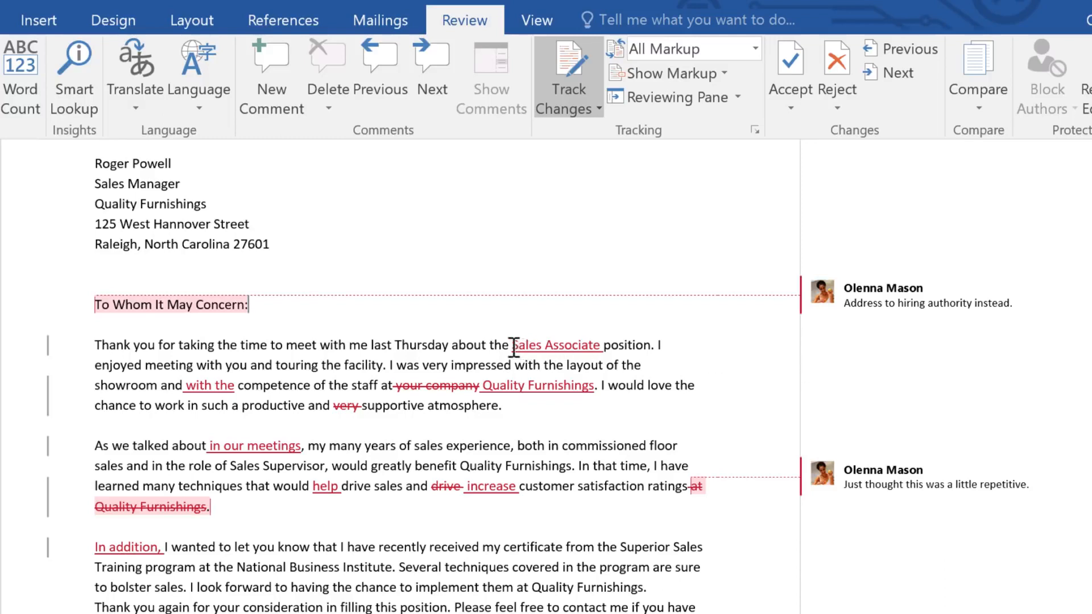
- Accept only the tracked insertion "Sales Associate" in the first paragraph
drag(514, 345, 603, 347)
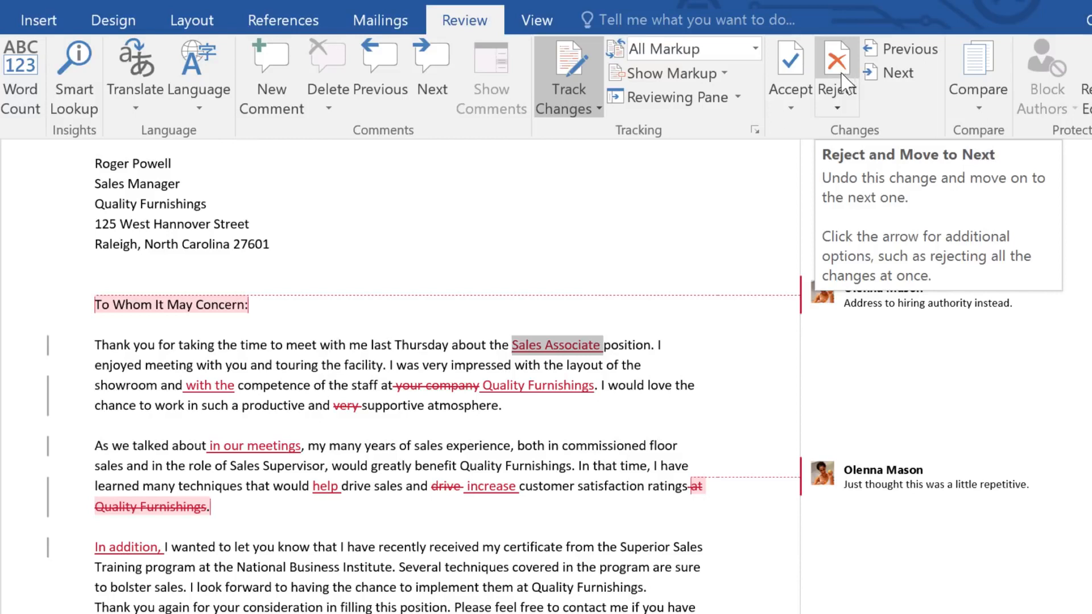
click(803, 111)
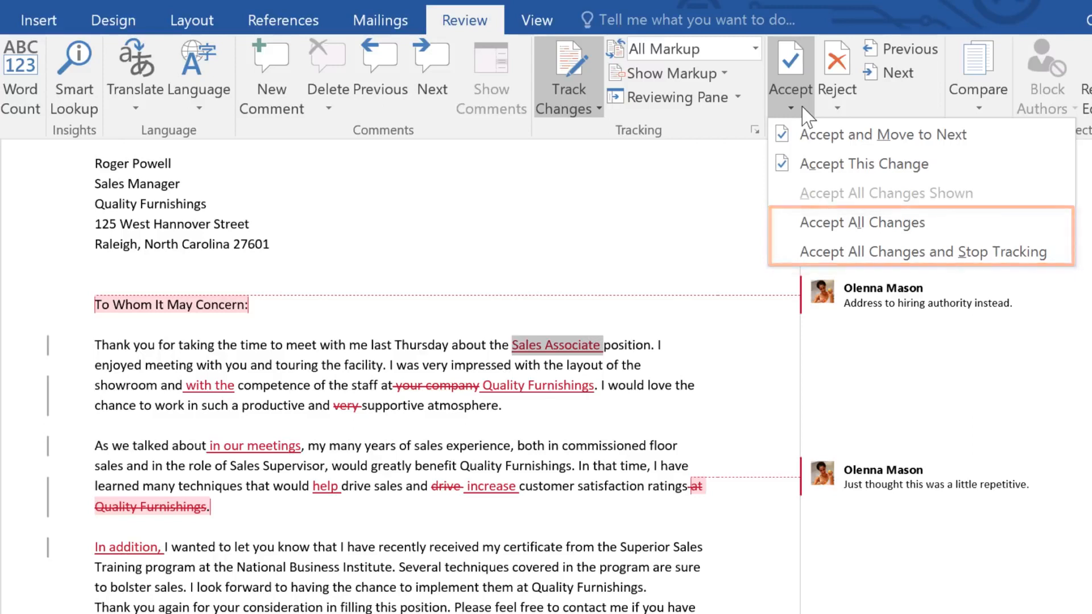
click(803, 165)
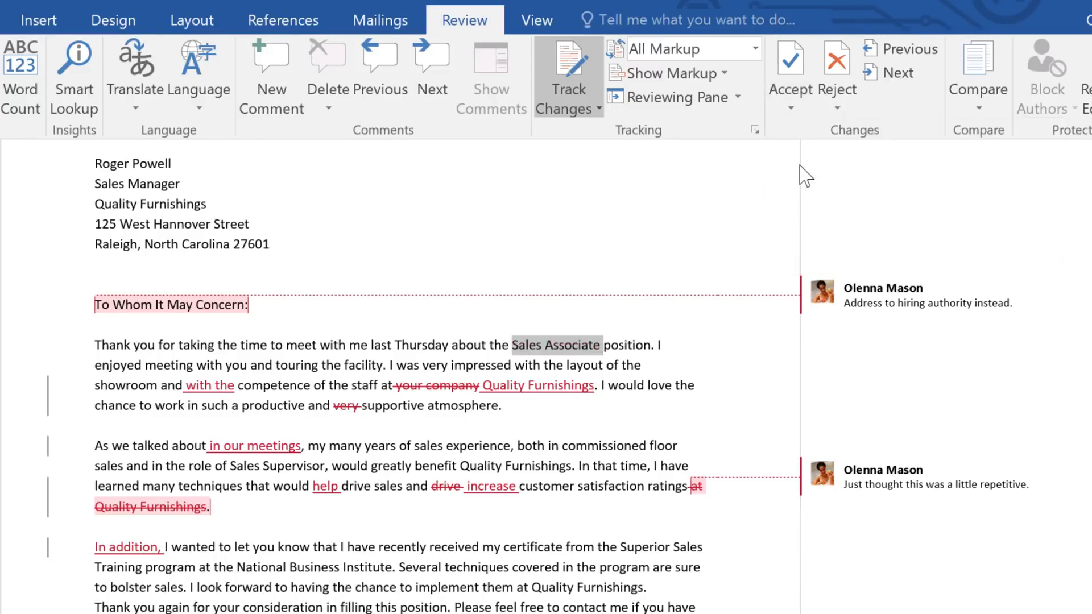
- Delete all comments in the document
click(871, 296)
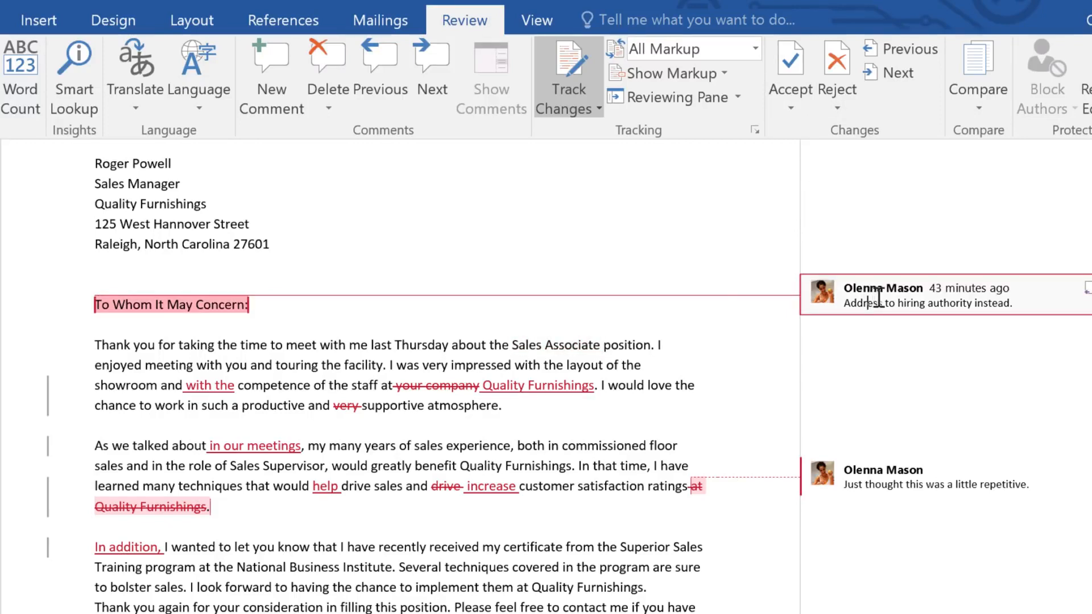
click(348, 108)
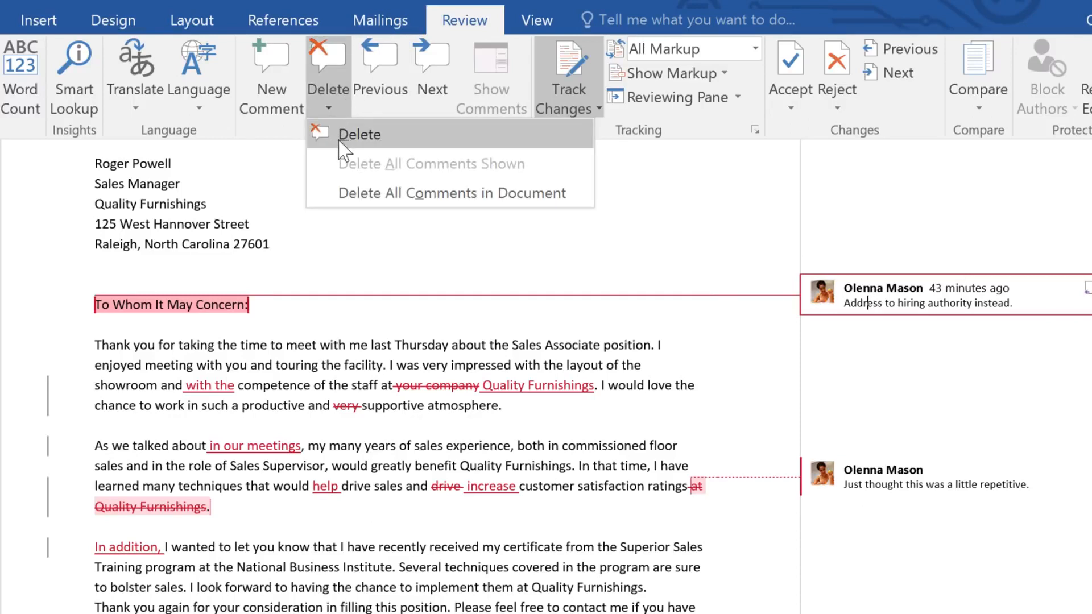
click(342, 197)
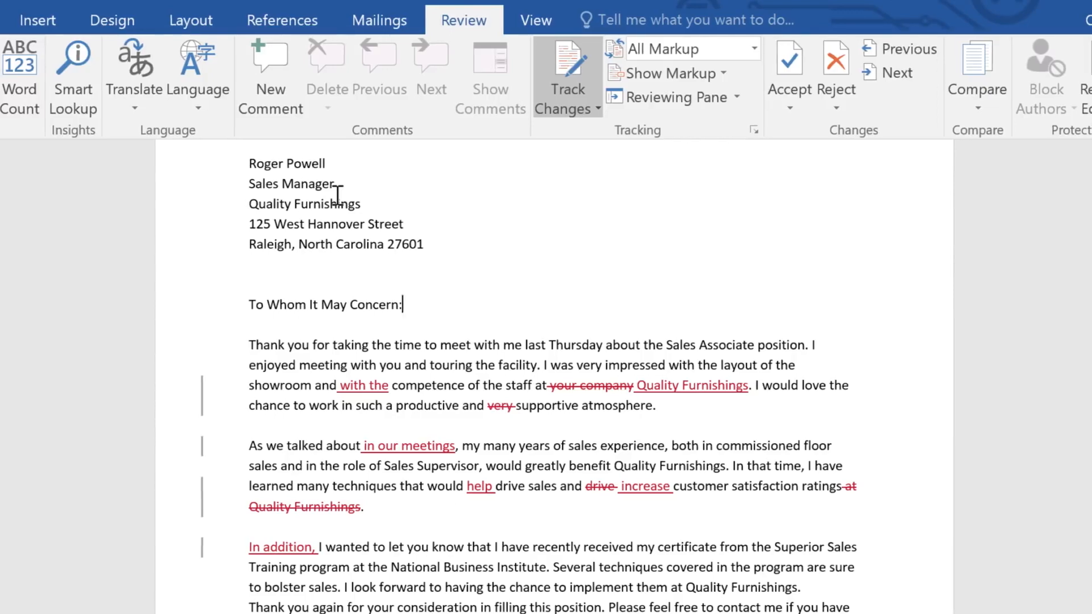
- Show the tracked revisions in balloons and open the choices for how much markup is displayed
click(623, 75)
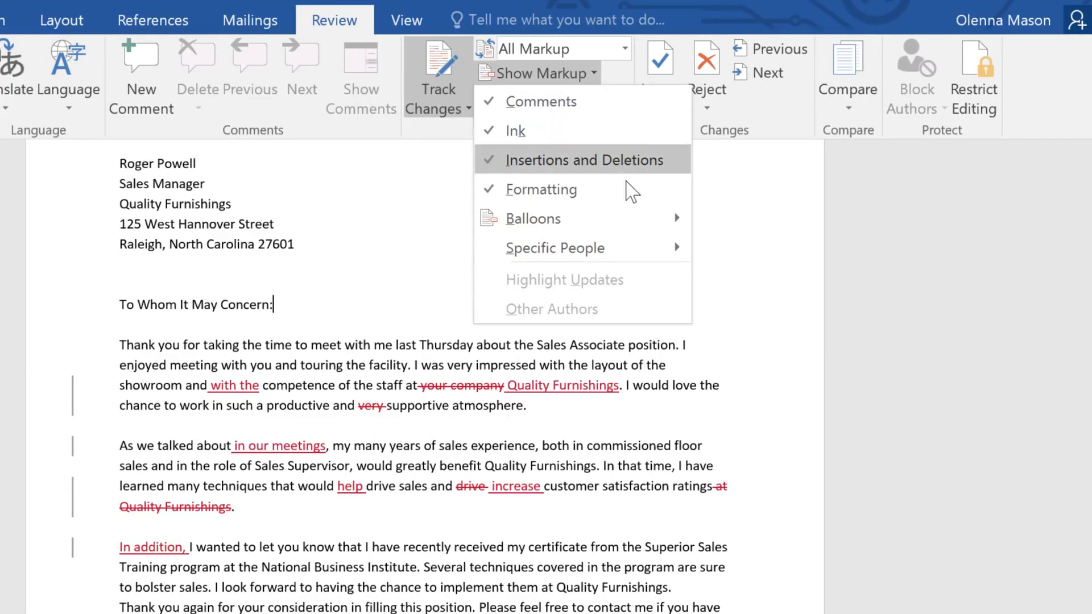
mouse_move(638, 210)
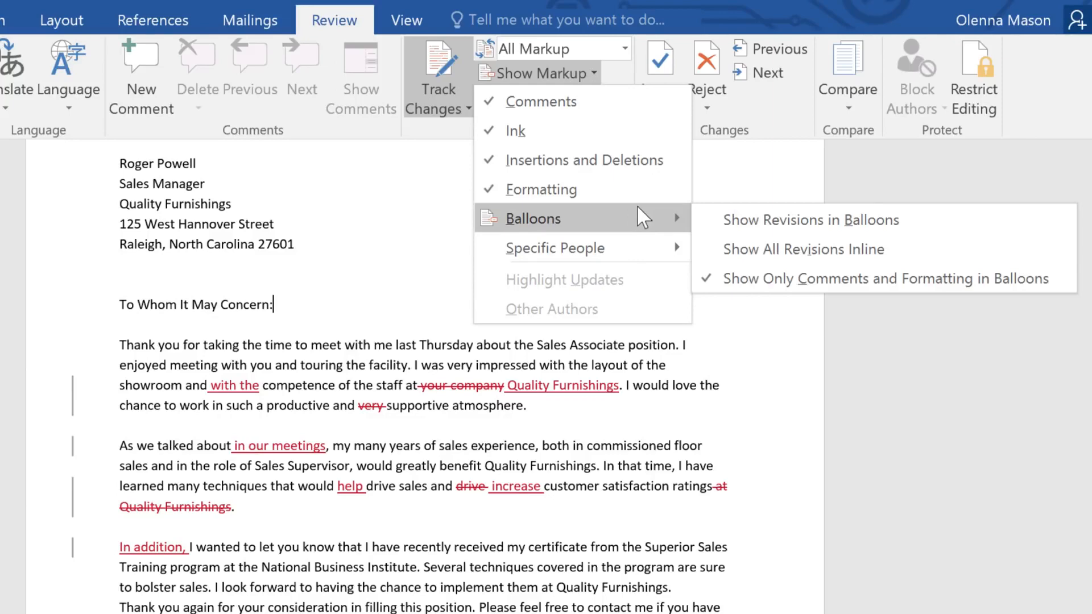
click(722, 222)
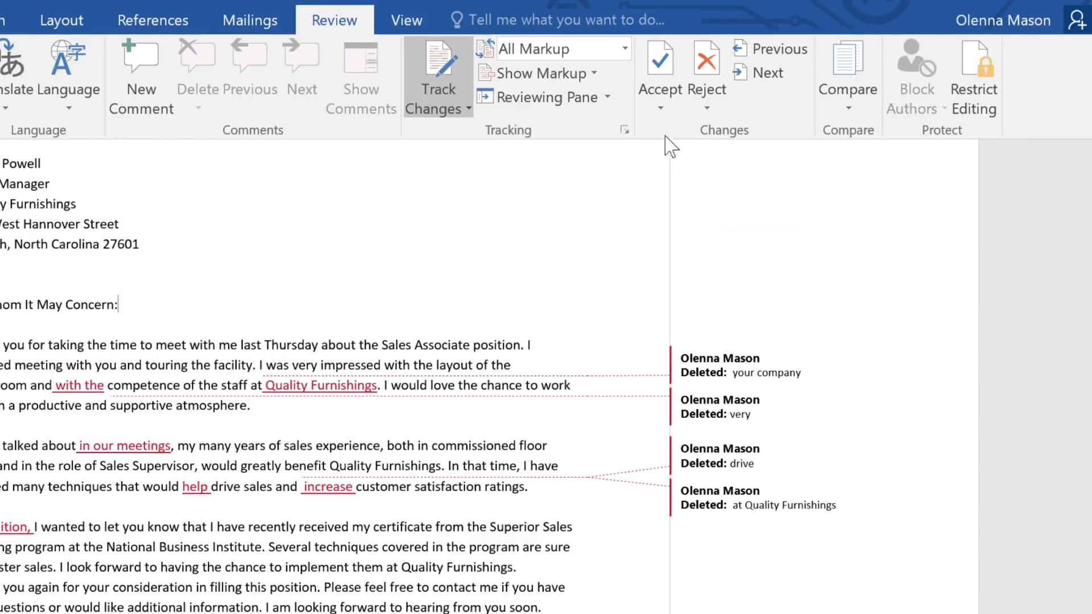
click(625, 49)
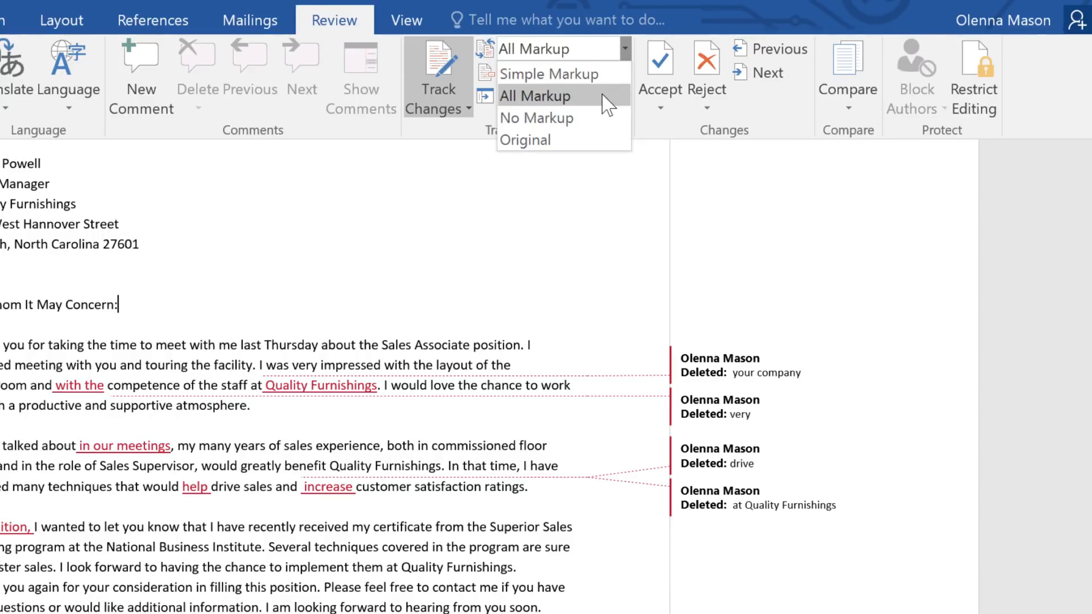
click(586, 130)
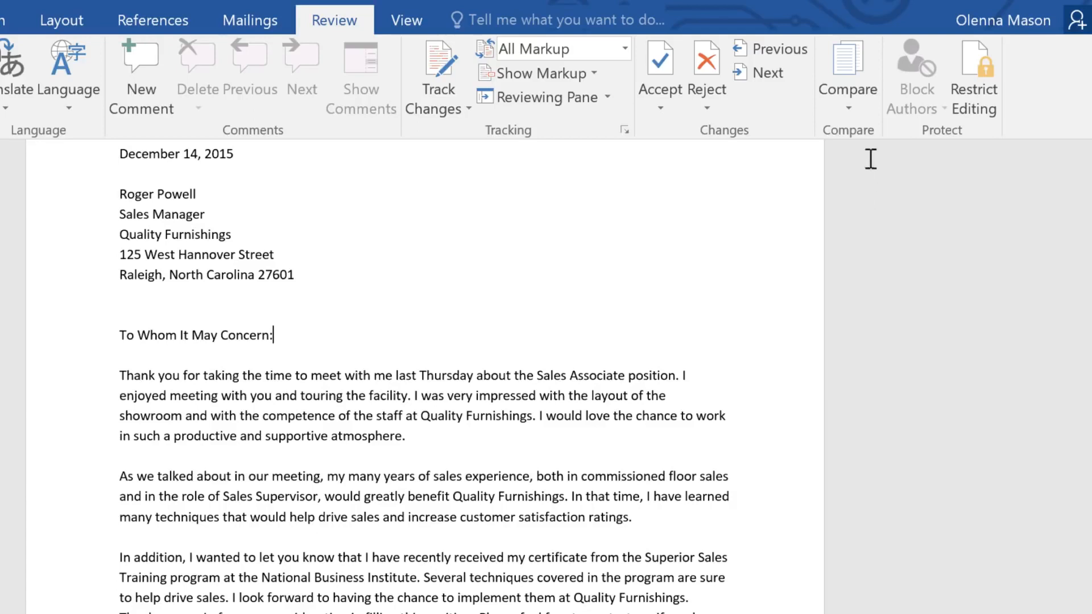
- Compare two versions of the letter, using Thank You Letter - original.docx as the original and Thank You_revised as the revised document
click(859, 105)
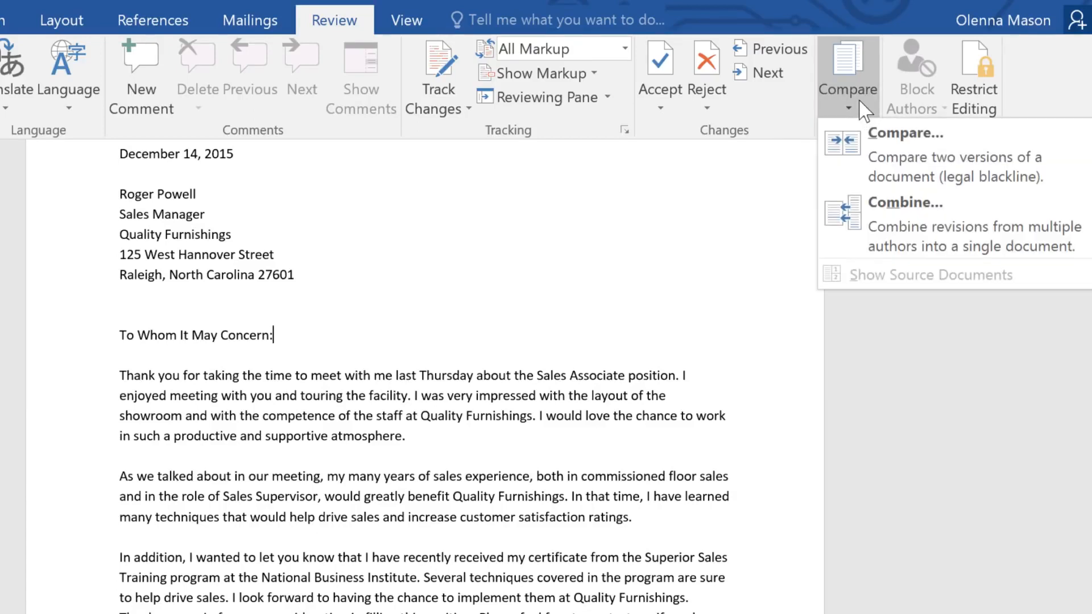
click(861, 168)
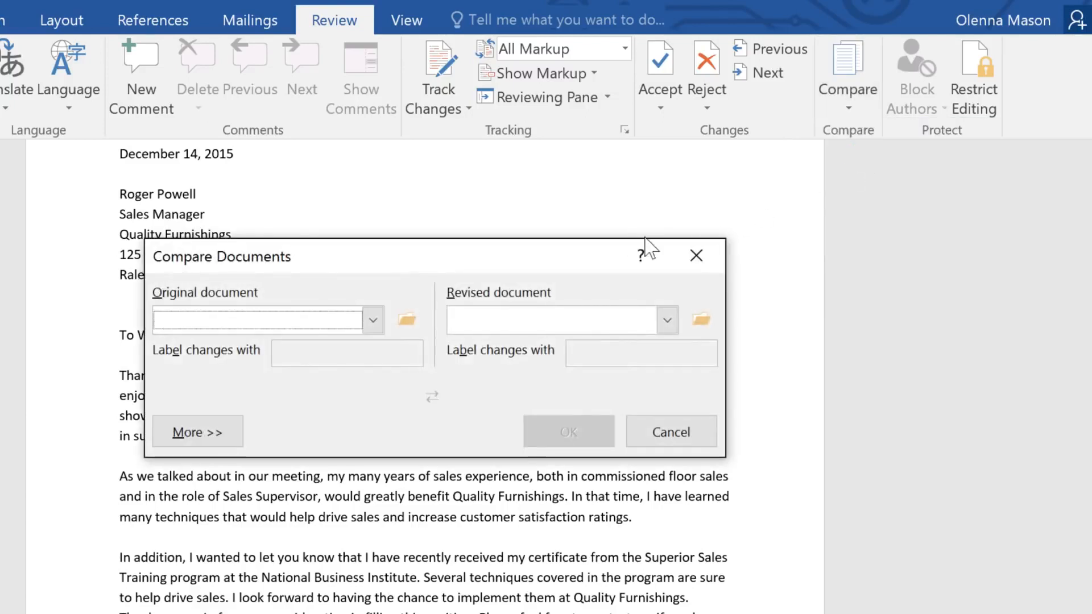
click(373, 319)
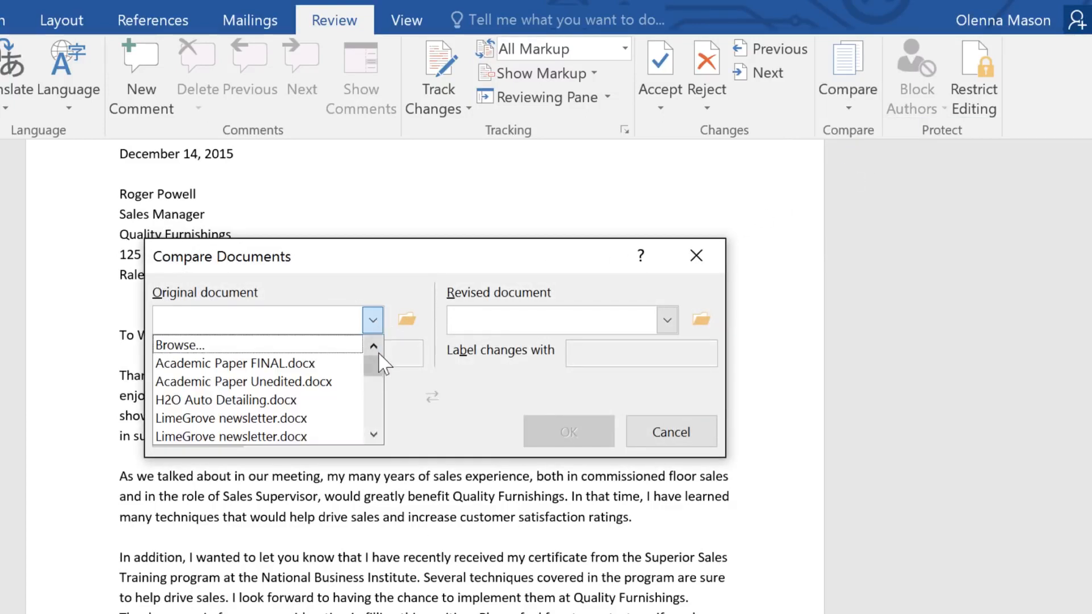
drag(377, 365, 373, 404)
click(353, 380)
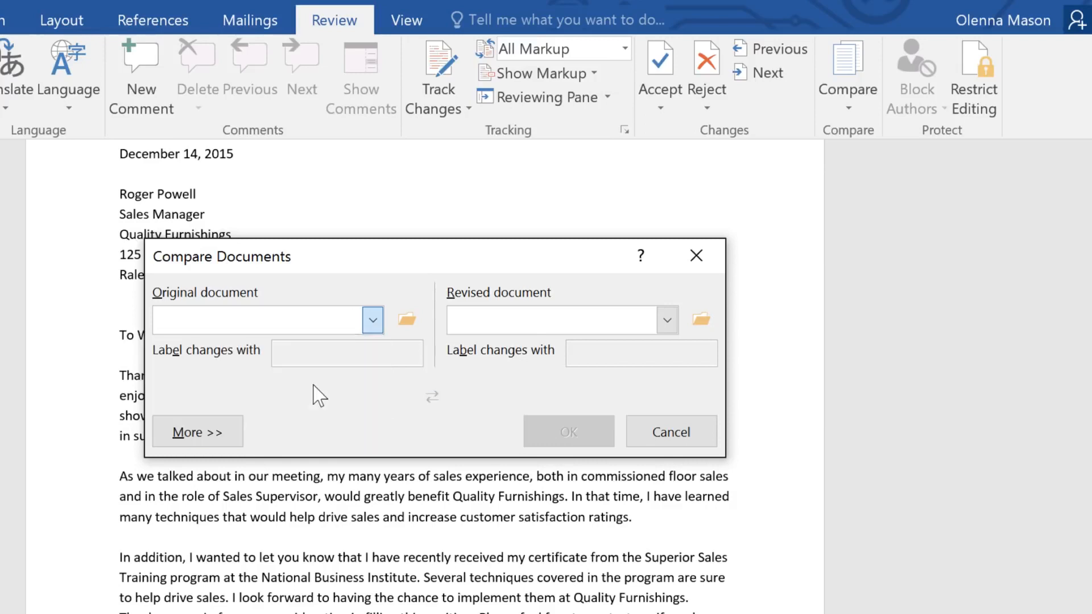
click(667, 320)
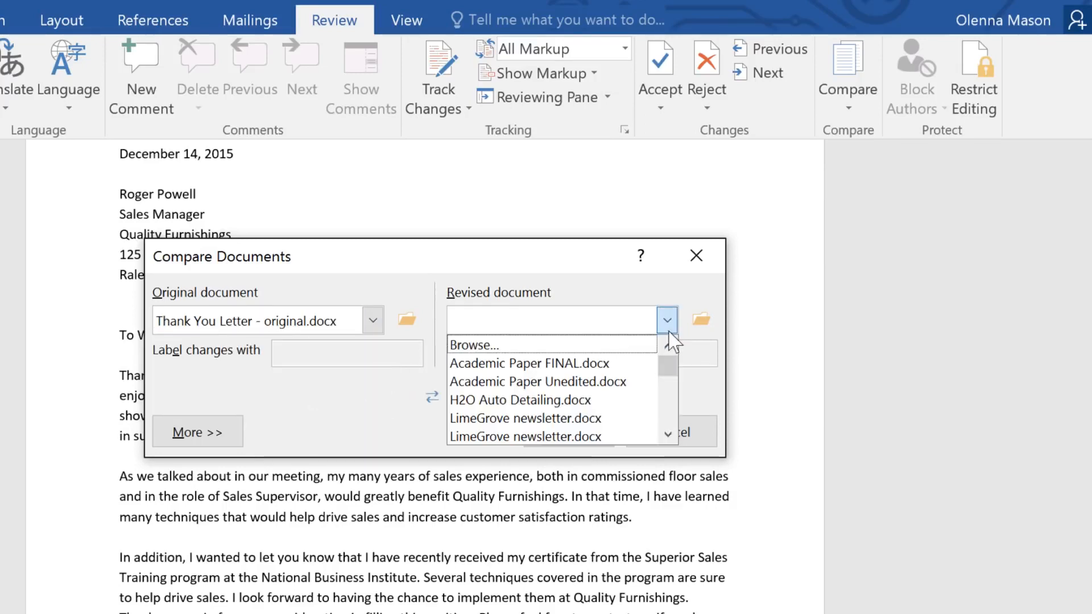
drag(668, 357, 665, 404)
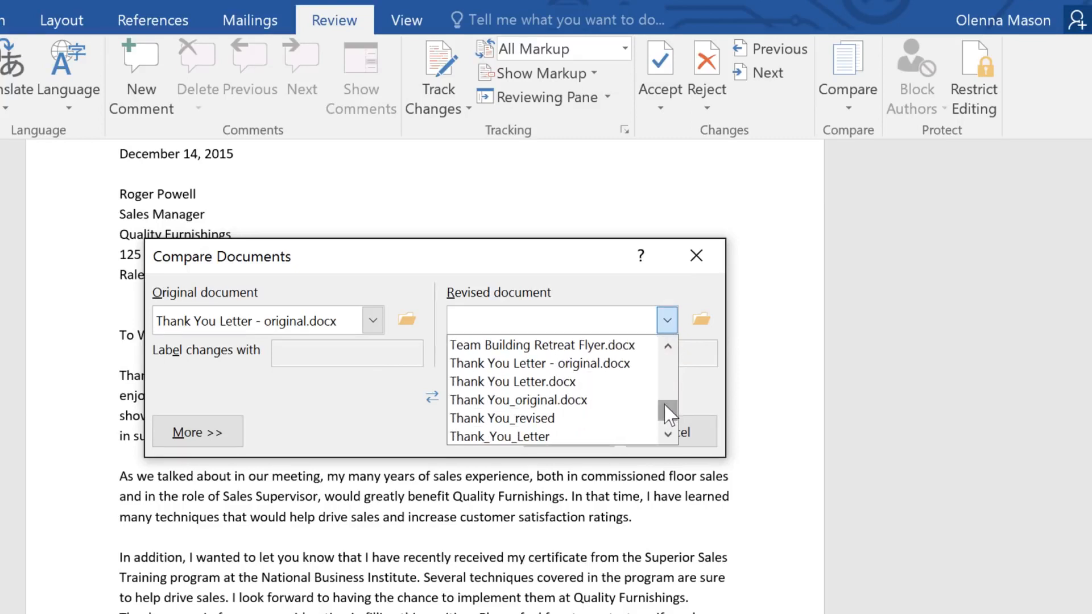
click(576, 418)
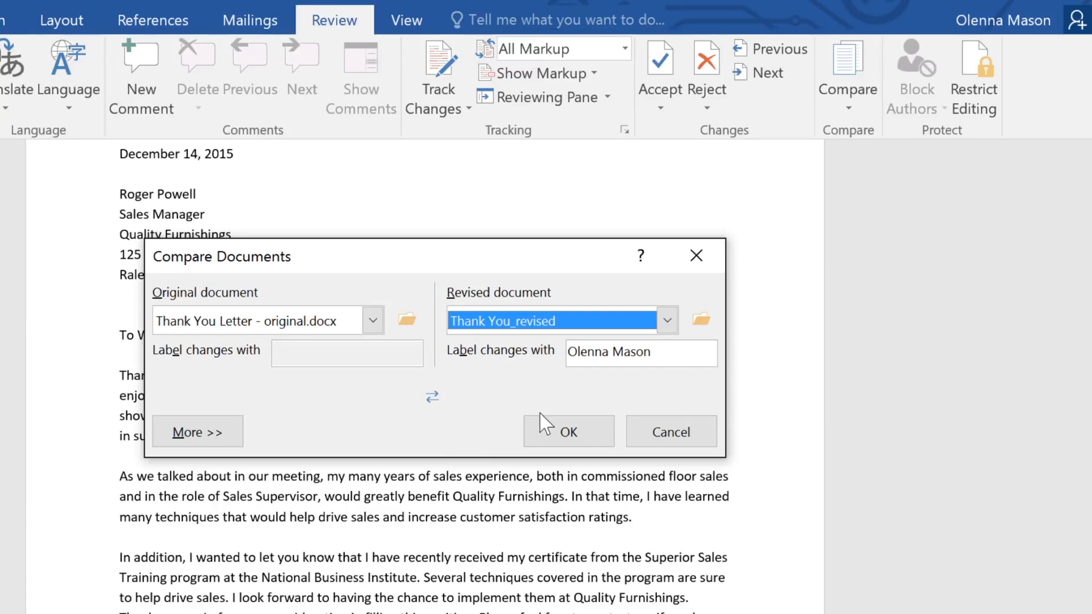
click(546, 429)
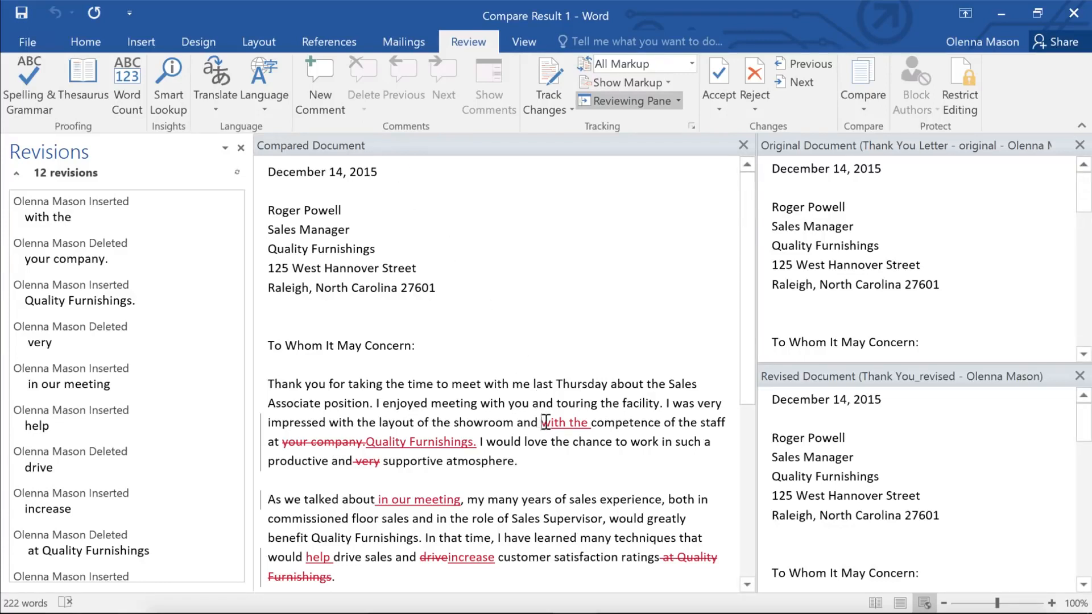
- Accept the tracked insertion "with the" in the first paragraph of the compared document
drag(545, 422, 592, 426)
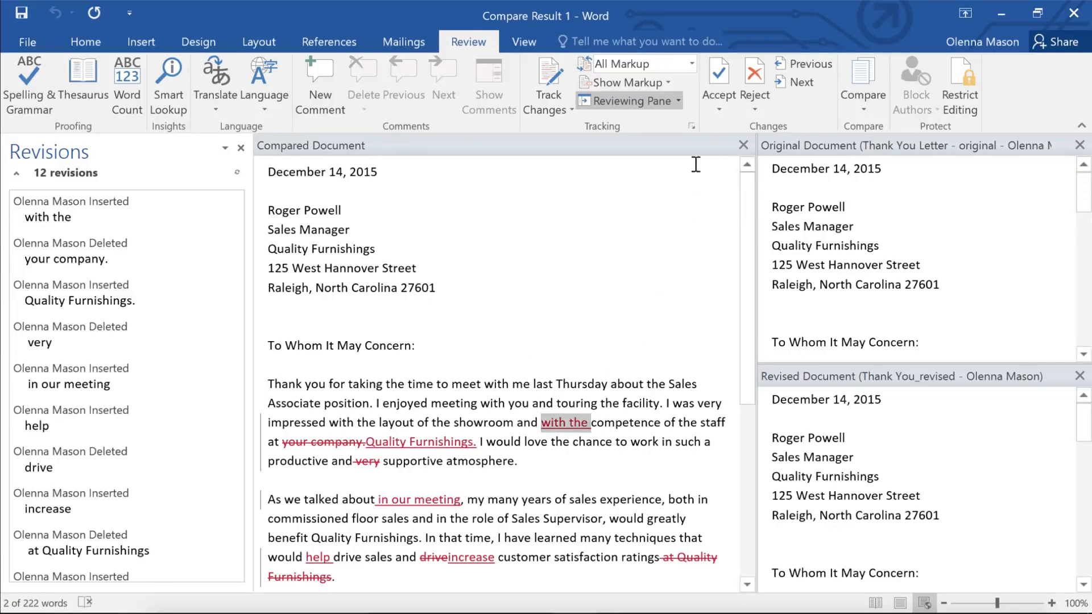
click(719, 80)
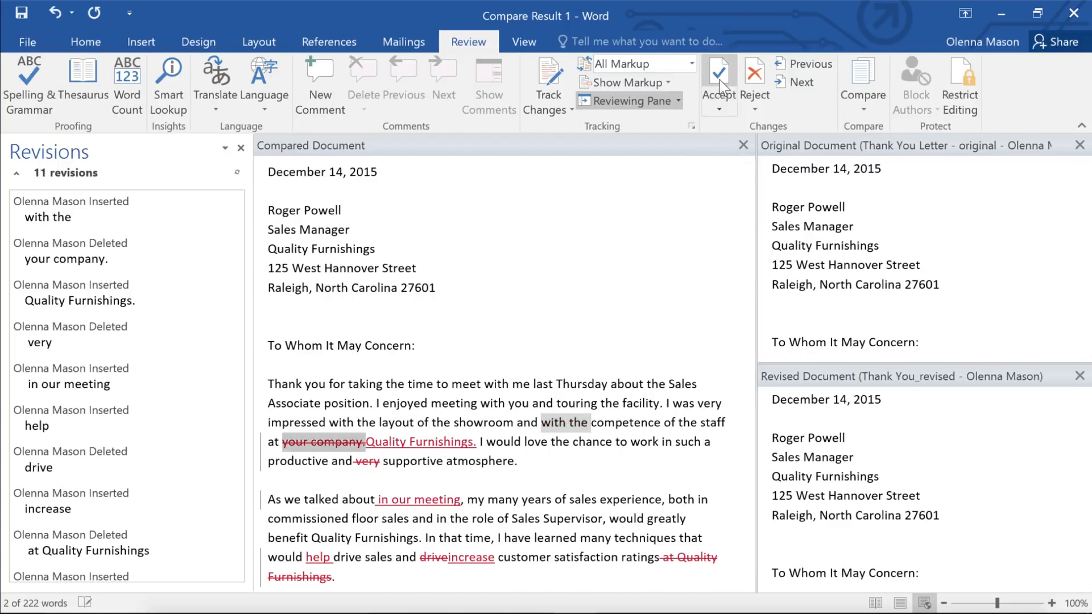